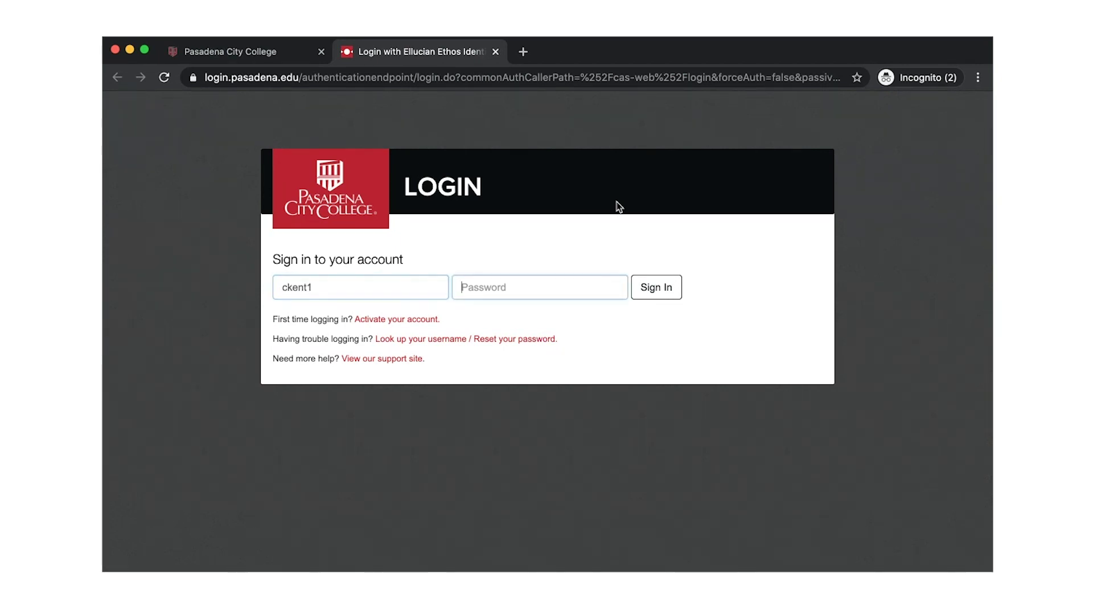
pyautogui.write('********')
# Step: Sign in to LancerPoint and open the PCC student Gmail inbox
pyautogui.press('Return')
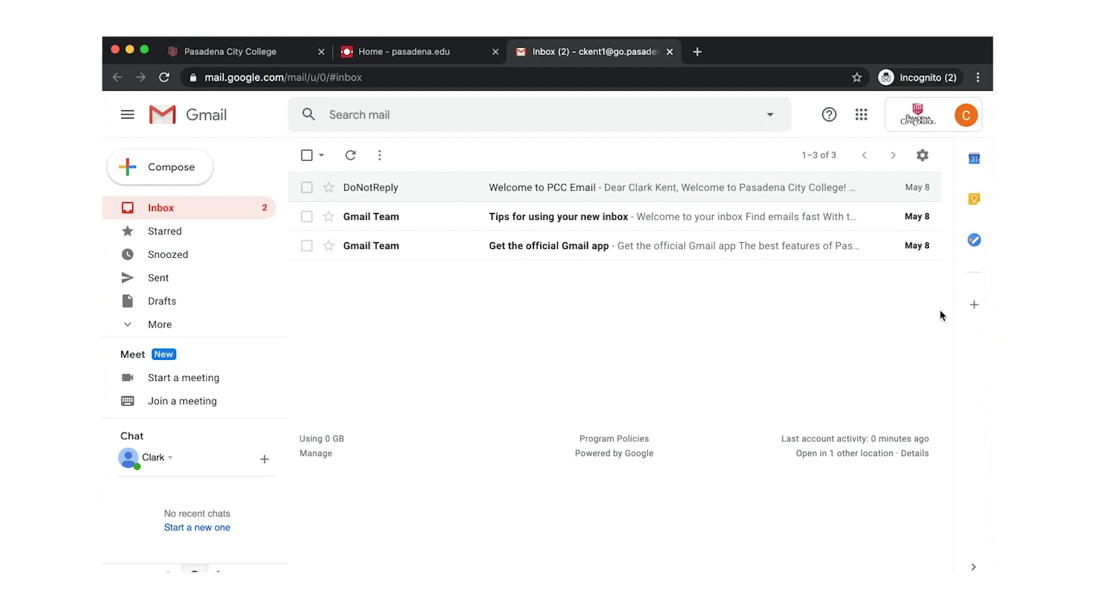
pyautogui.click(861, 118)
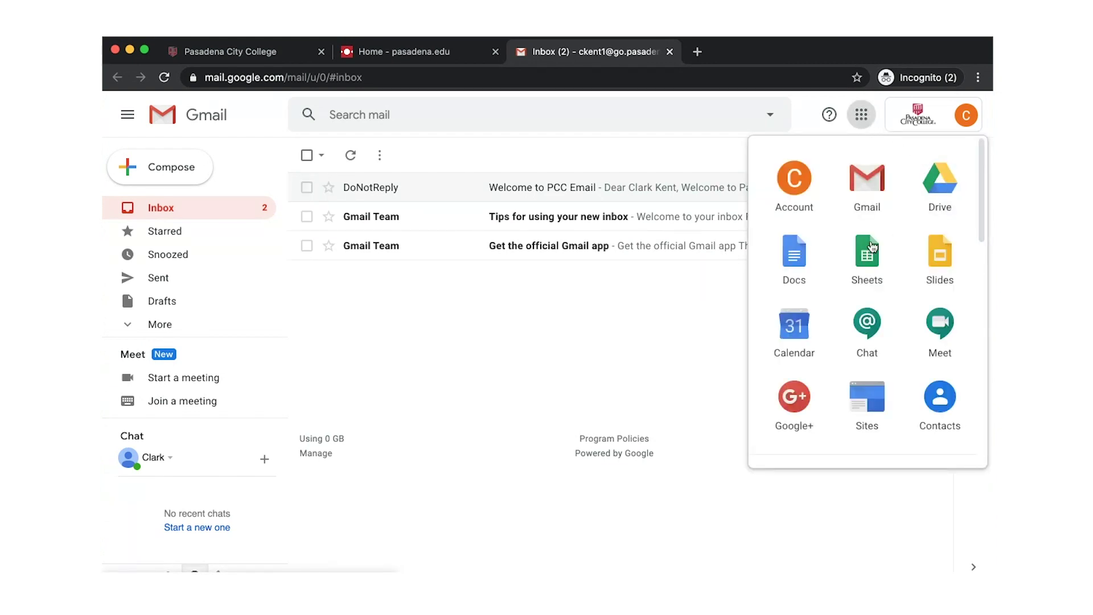
pyautogui.click(703, 312)
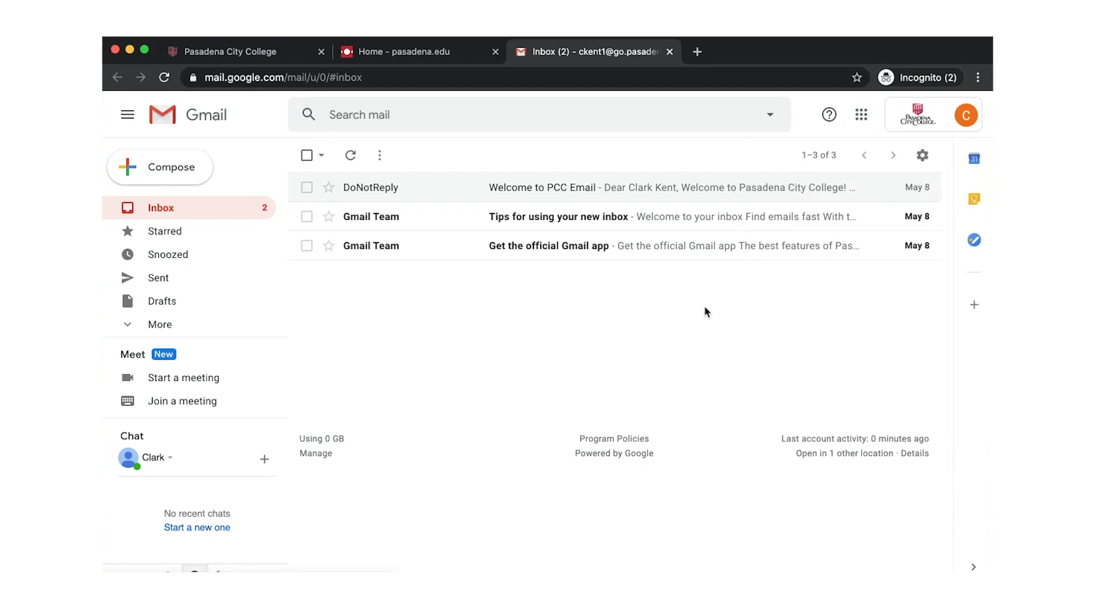
# Step: Open the Forwarding and POP/IMAP section of Gmail settings
pyautogui.click(923, 155)
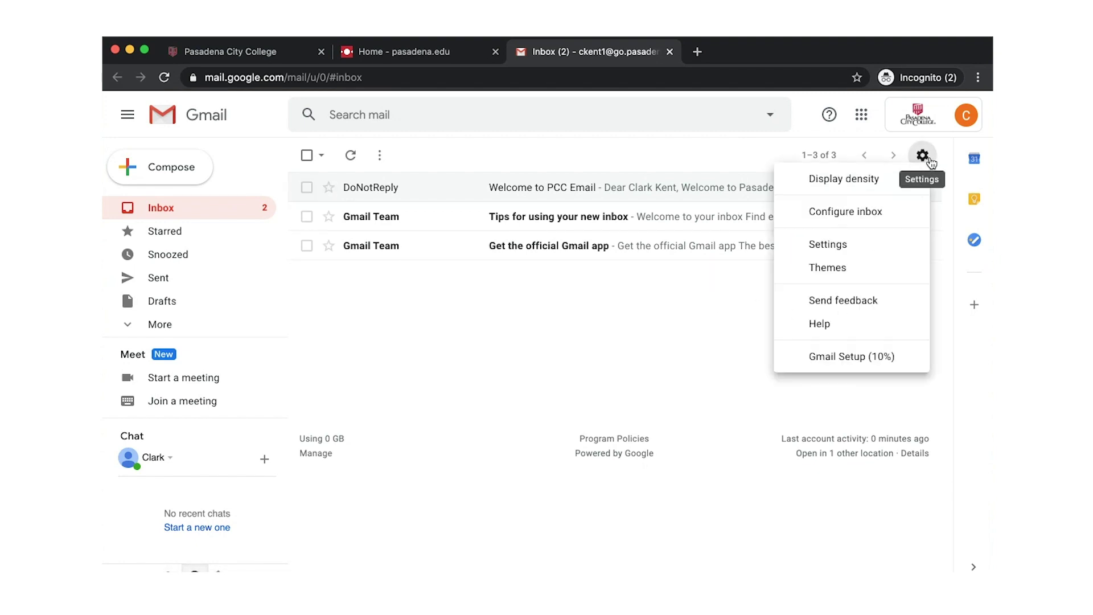
pyautogui.click(879, 246)
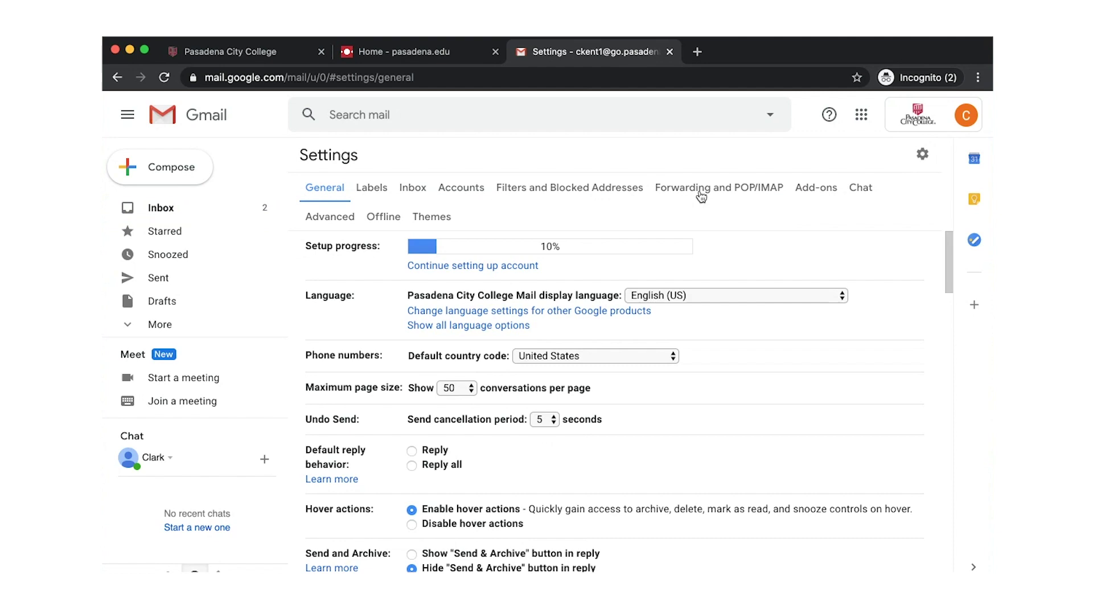
pyautogui.click(703, 190)
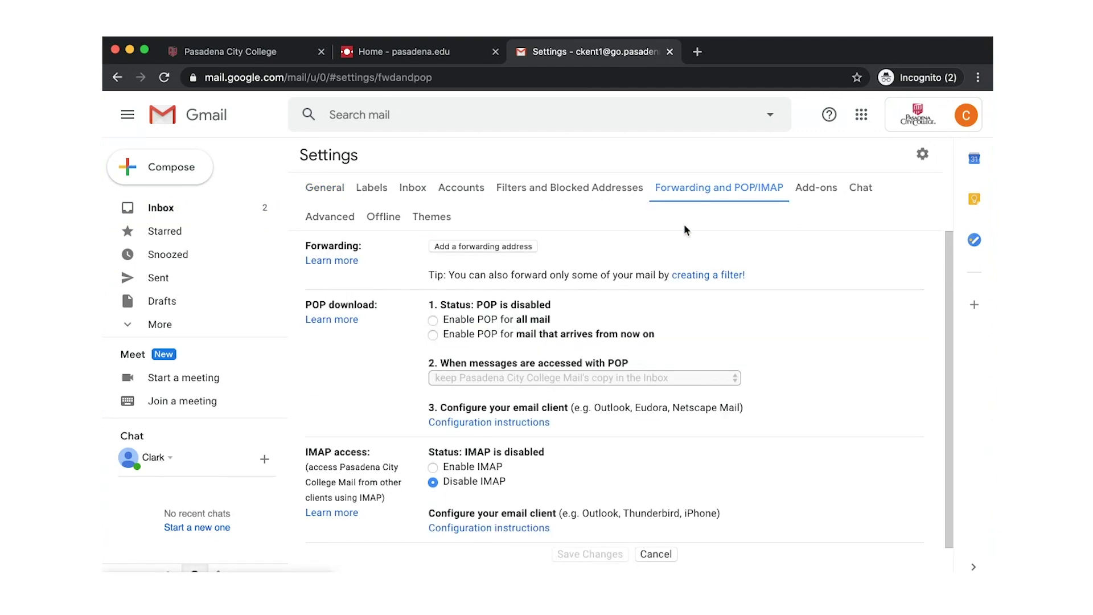
# Step: Add the personal Gmail address as a forwarding address and confirm sending the request
pyautogui.click(525, 246)
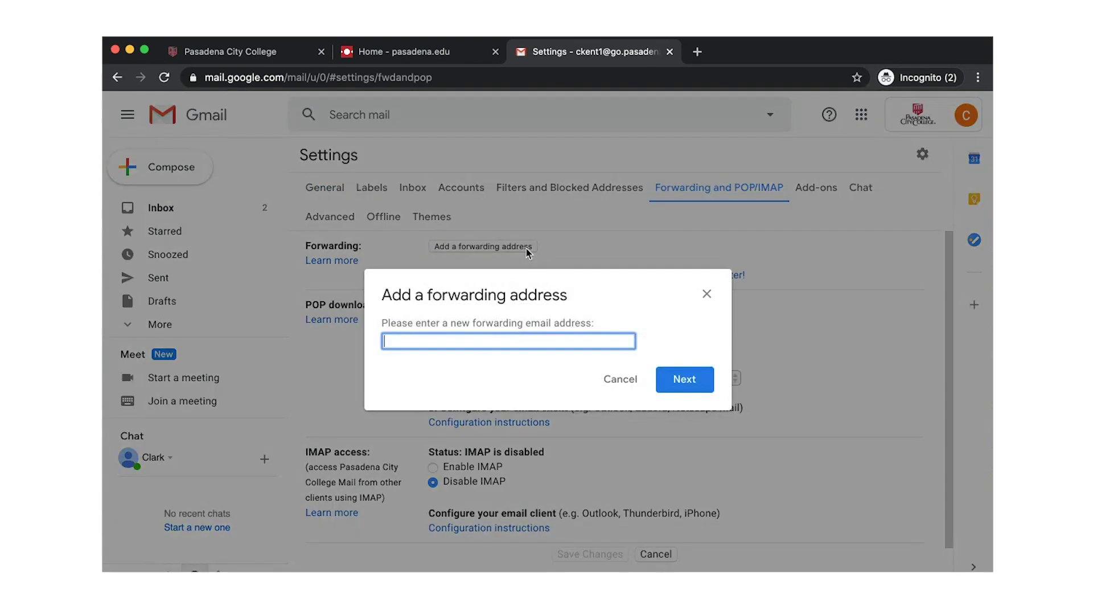
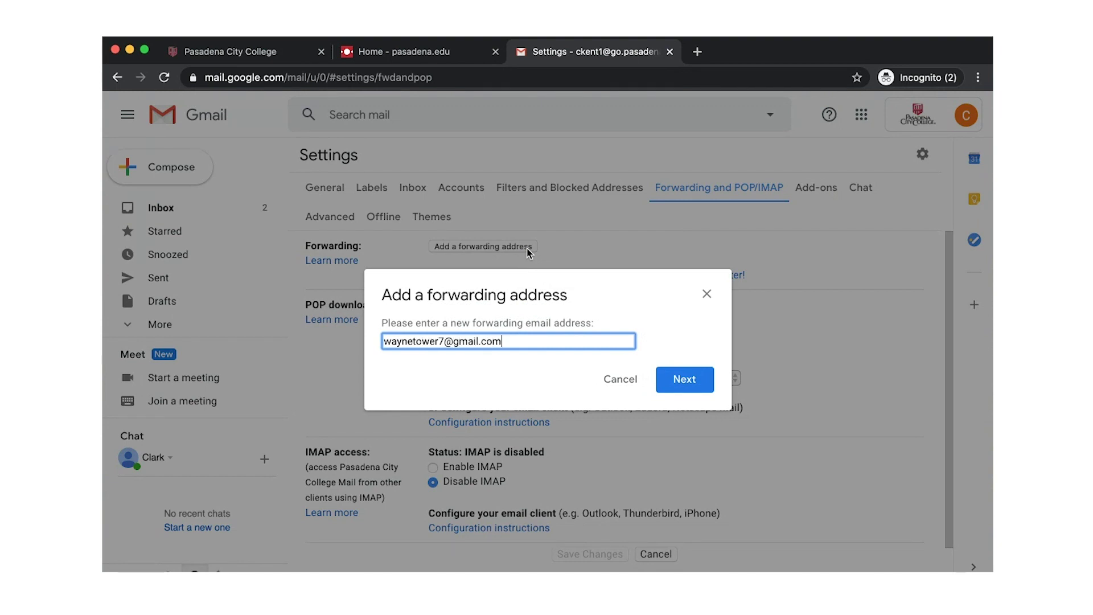
pyautogui.press('Return')
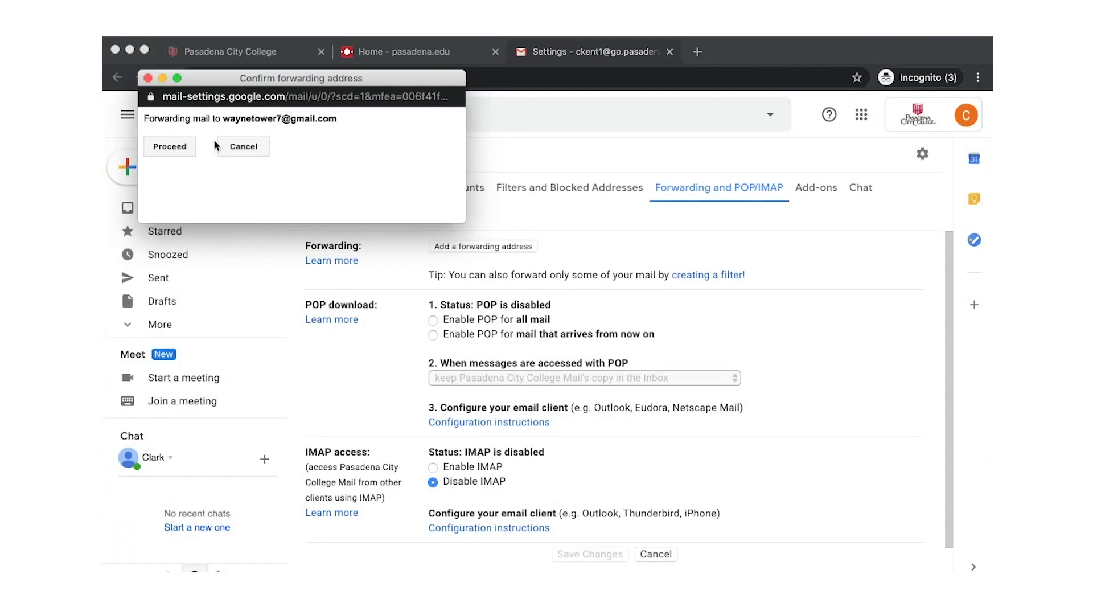
pyautogui.click(170, 146)
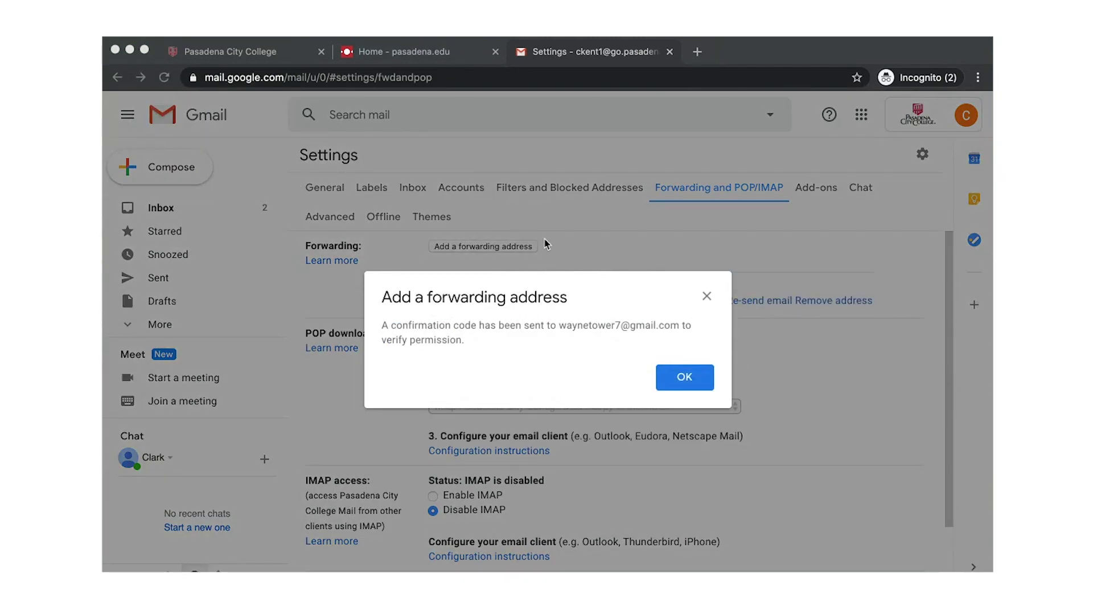
pyautogui.click(680, 377)
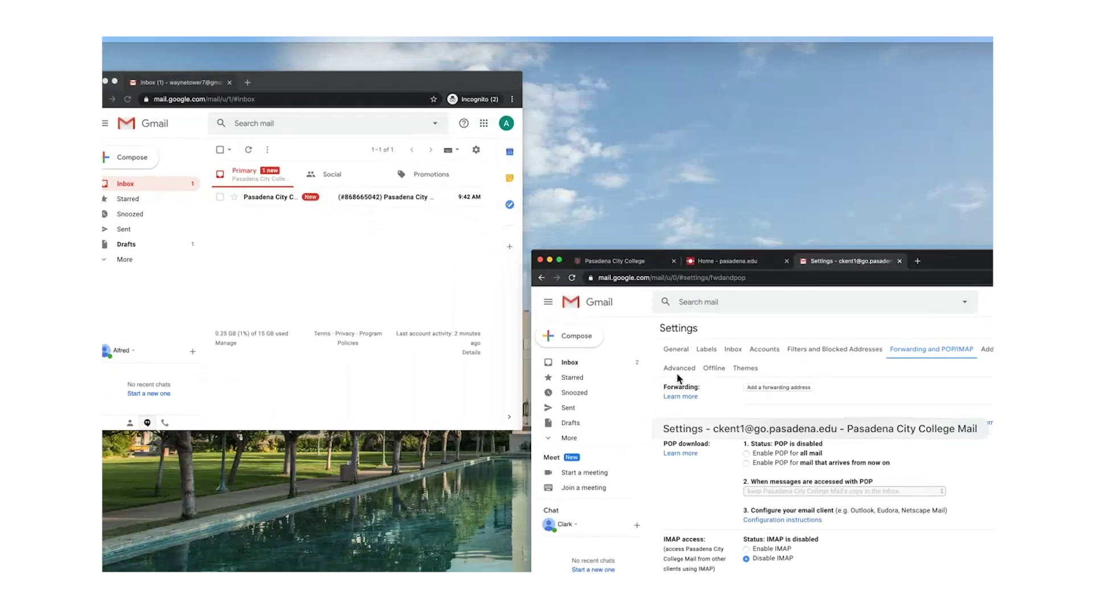
pyautogui.click(431, 258)
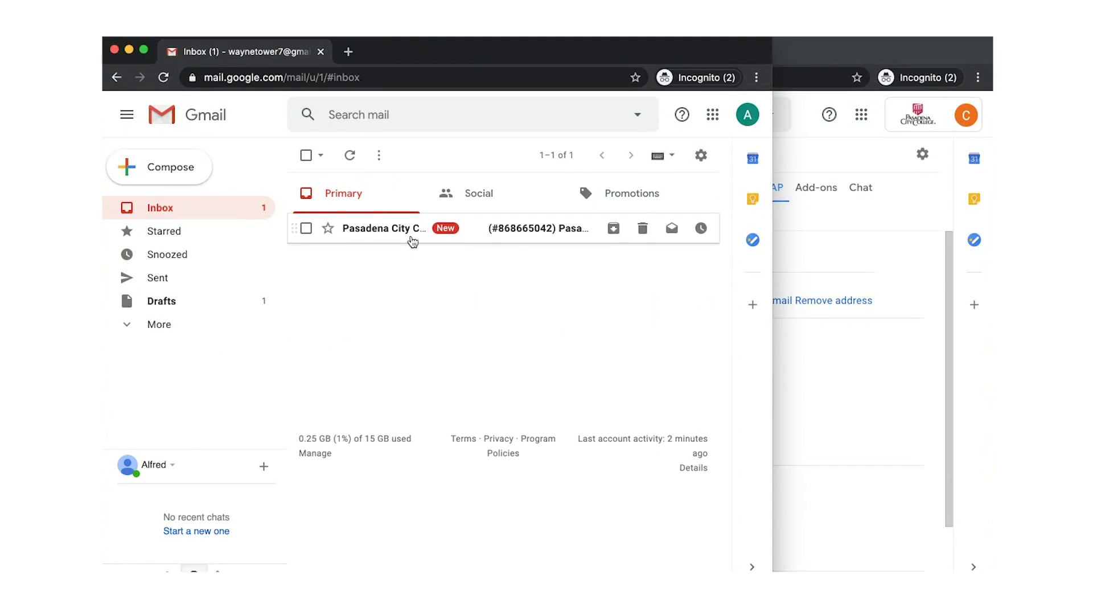
pyautogui.click(412, 242)
pyautogui.doubleClick(452, 339)
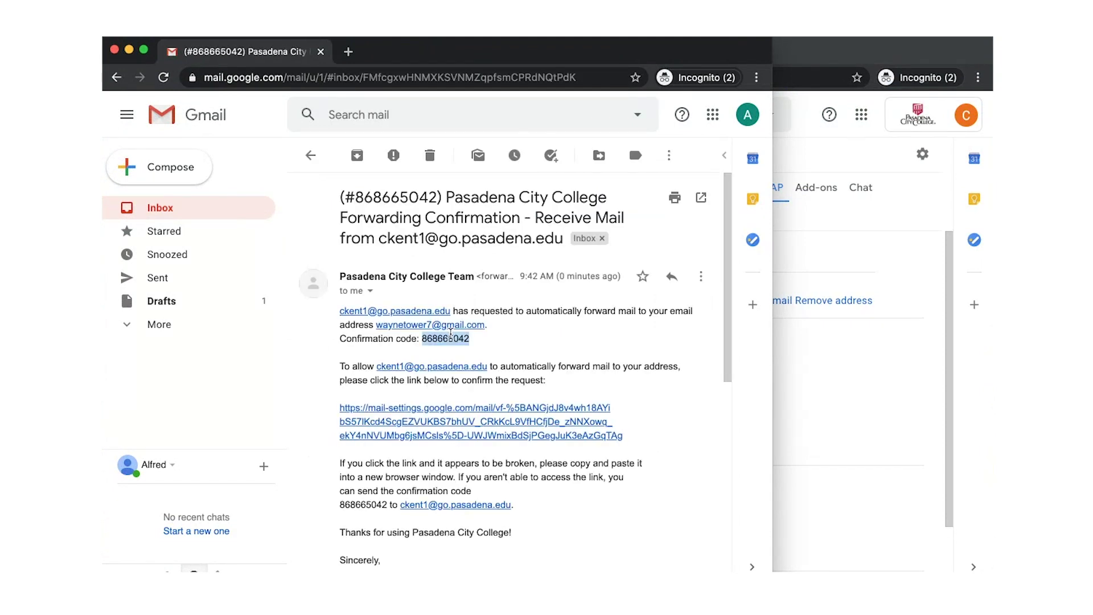
pyautogui.click(532, 353)
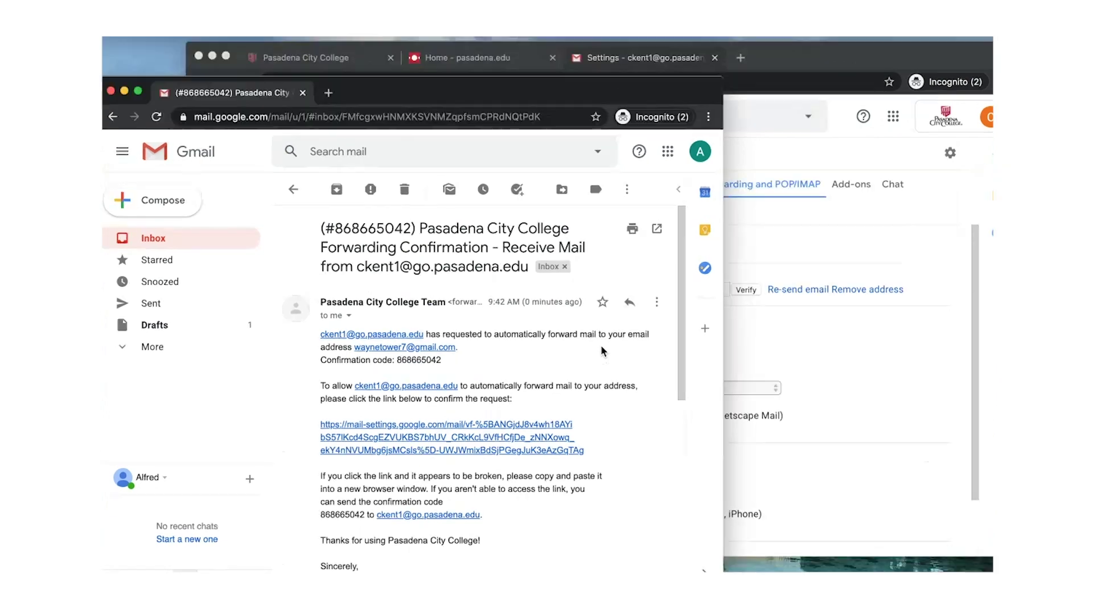
pyautogui.click(682, 331)
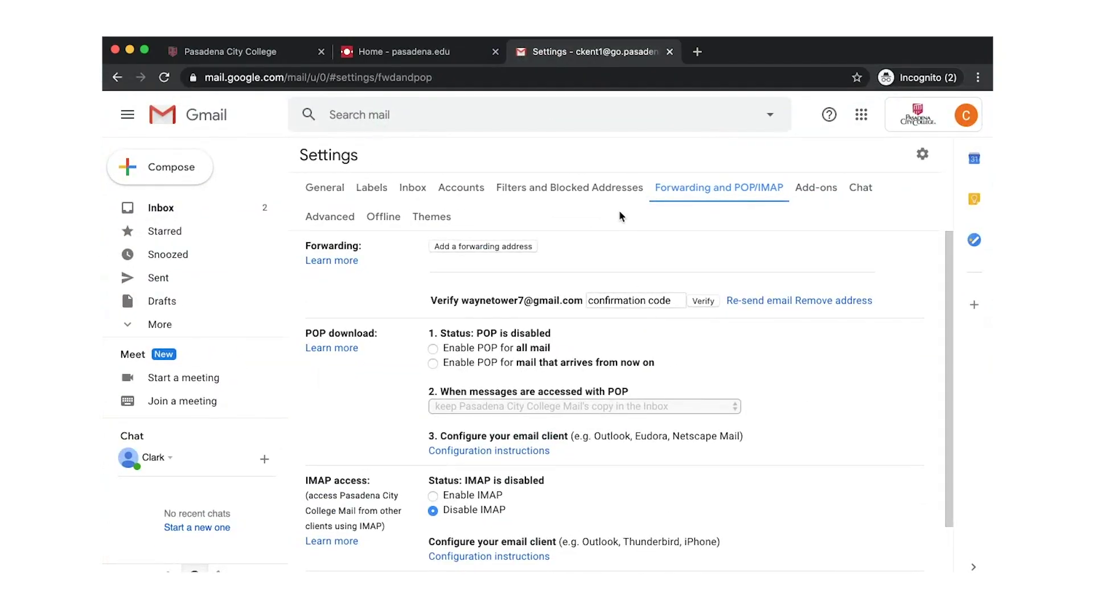
pyautogui.click(595, 300)
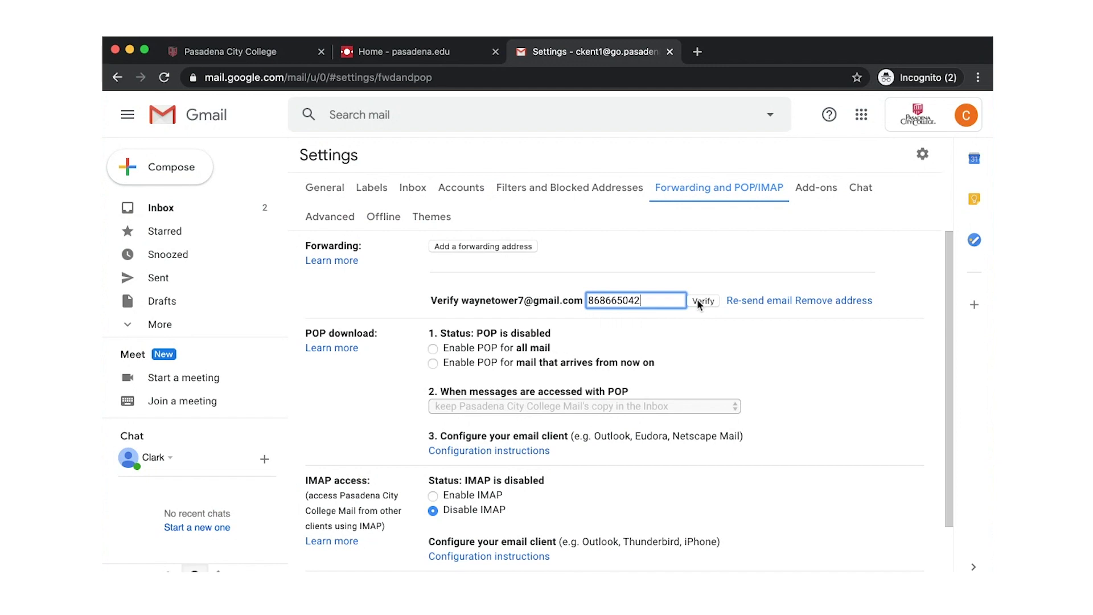
pyautogui.click(700, 304)
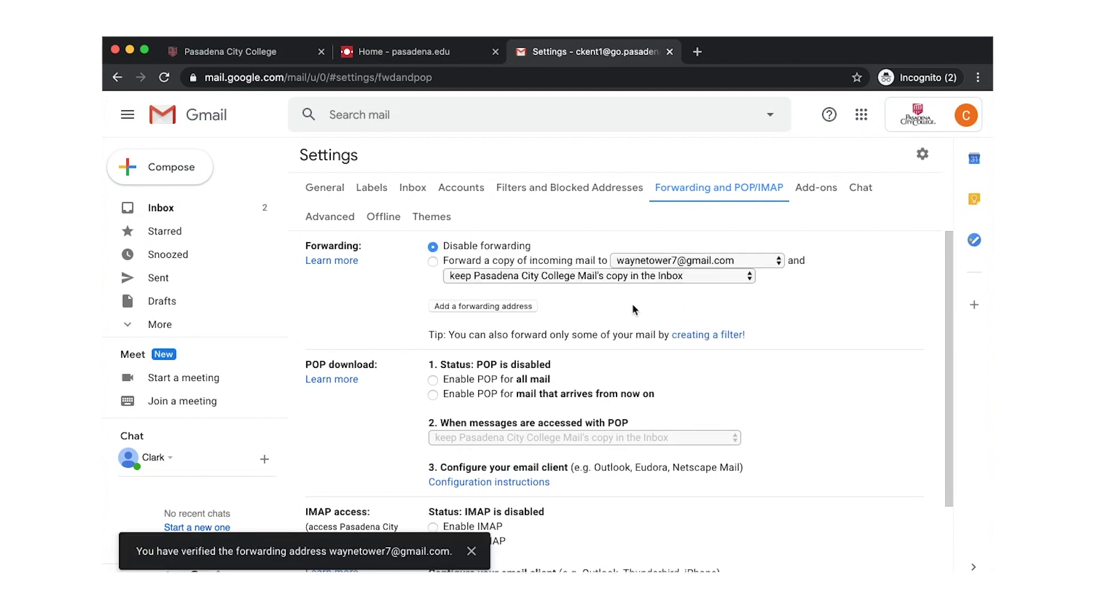
# Step: Choose 'Forward a copy of incoming mail' to the personal address and save changes
pyautogui.click(433, 263)
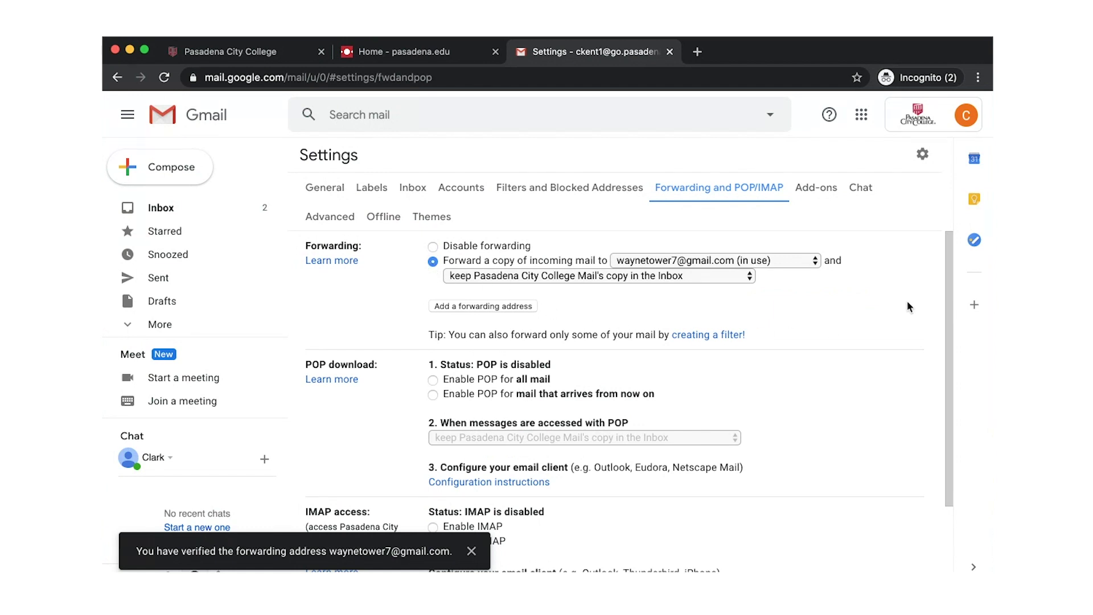
pyautogui.moveTo(948, 291); pyautogui.dragTo(978, 387)
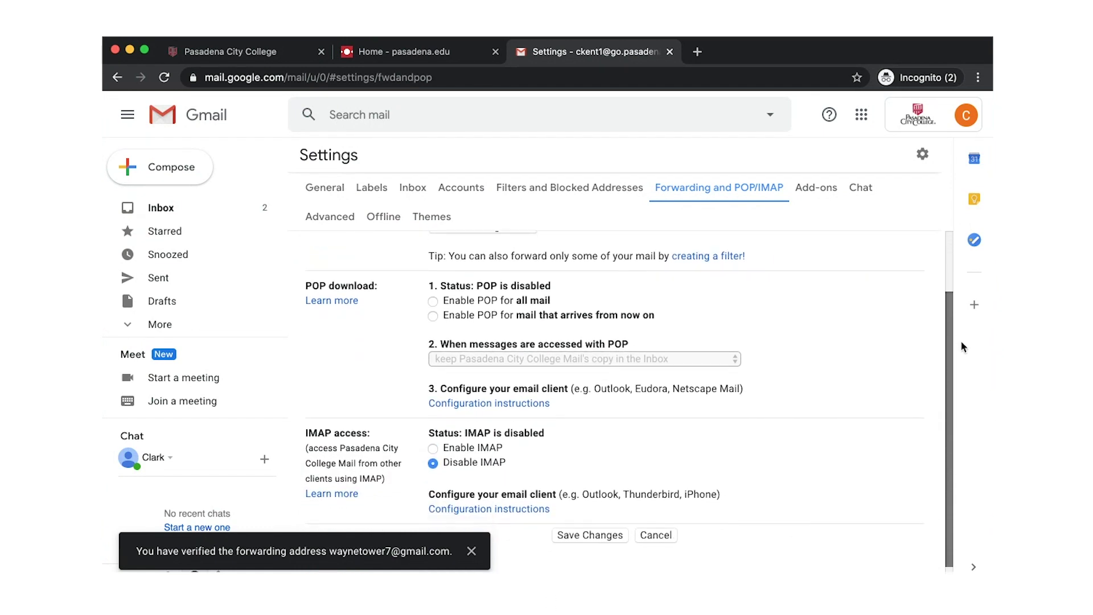
pyautogui.click(585, 511)
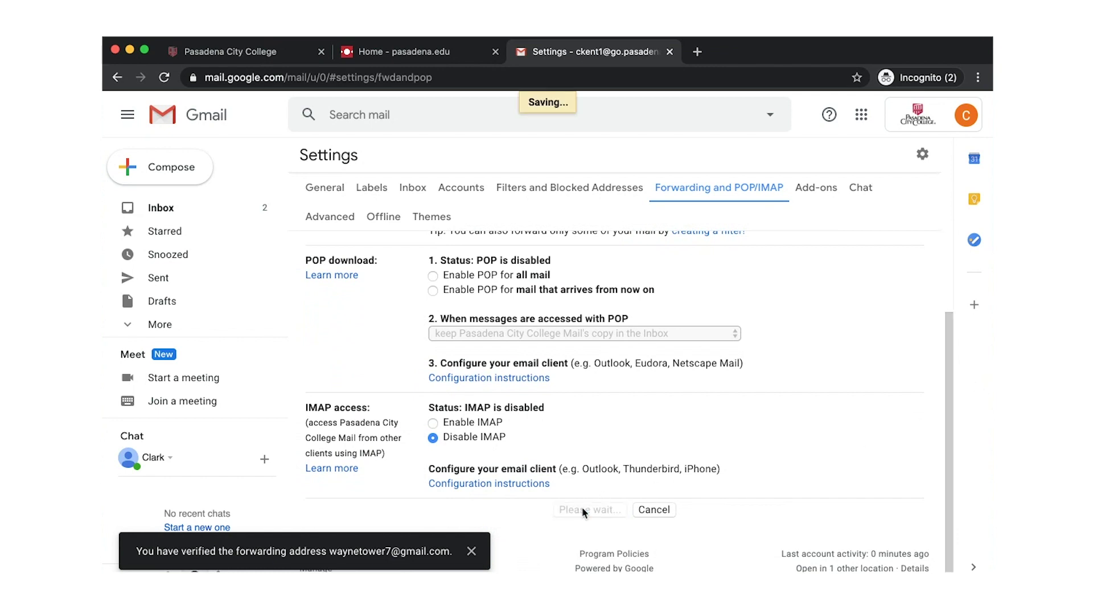